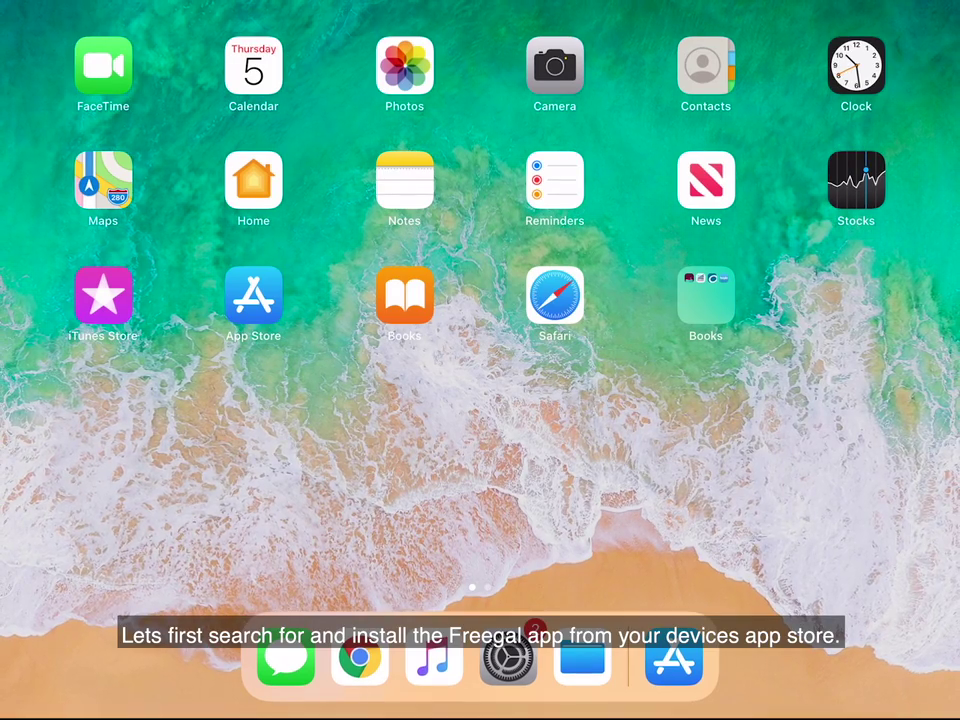
- Open the App Store from the iPad home screen
{"action": "left_click", "coordinate": [253, 294]}
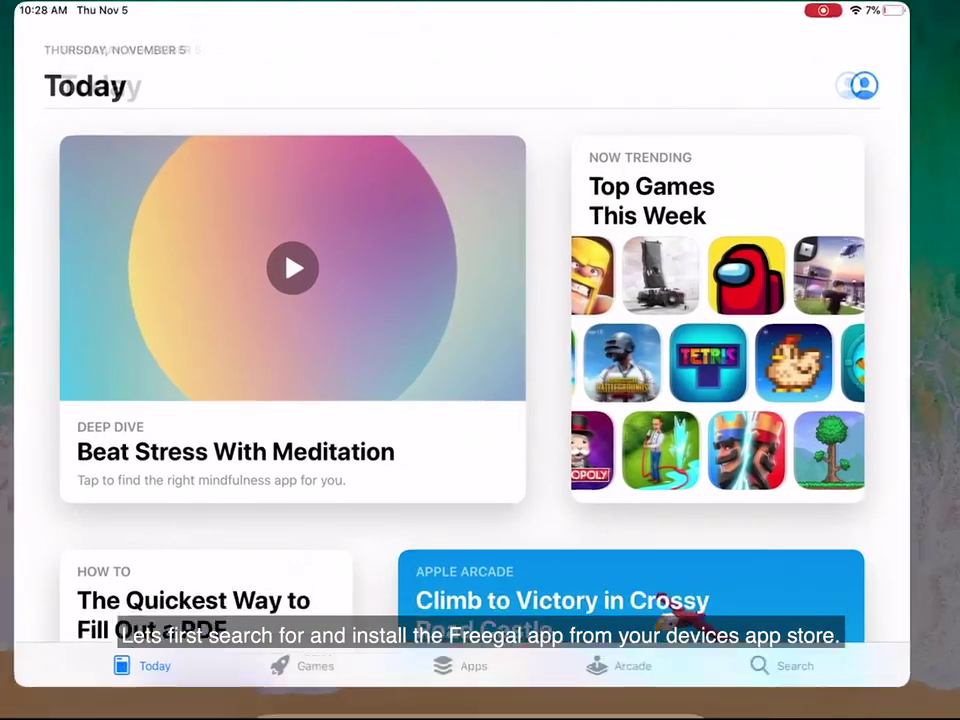
- Search the App Store for 'Freegal' to find the Freegal Music app
{"action": "left_click", "coordinate": [832, 695]}
{"action": "left_click", "coordinate": [483, 131]}
{"action": "type", "text": "Freegal"}
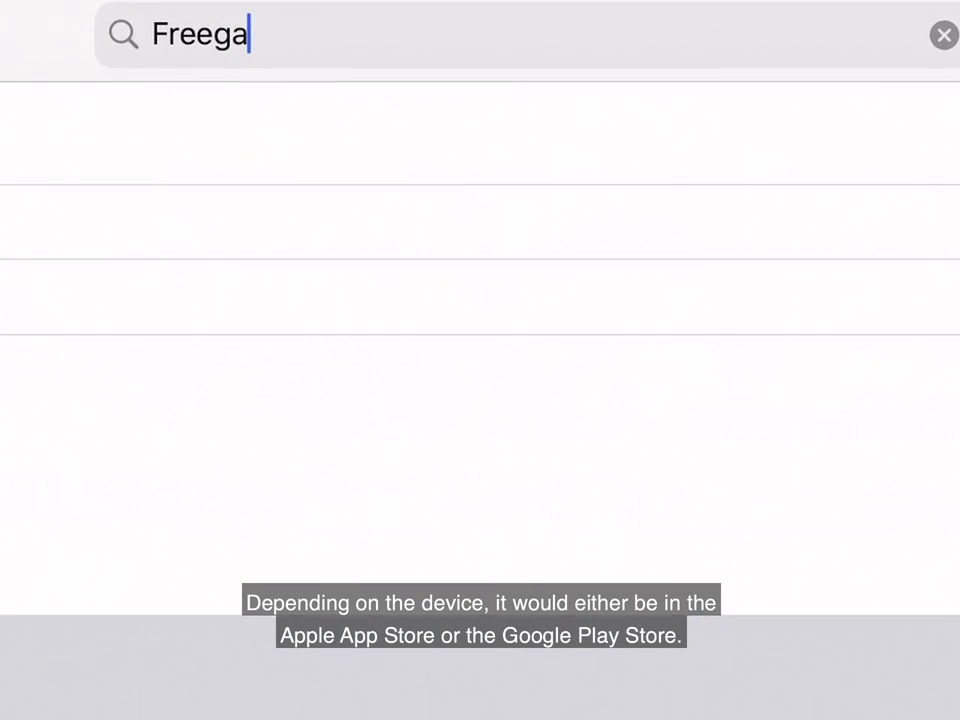
{"action": "key", "text": "Return"}
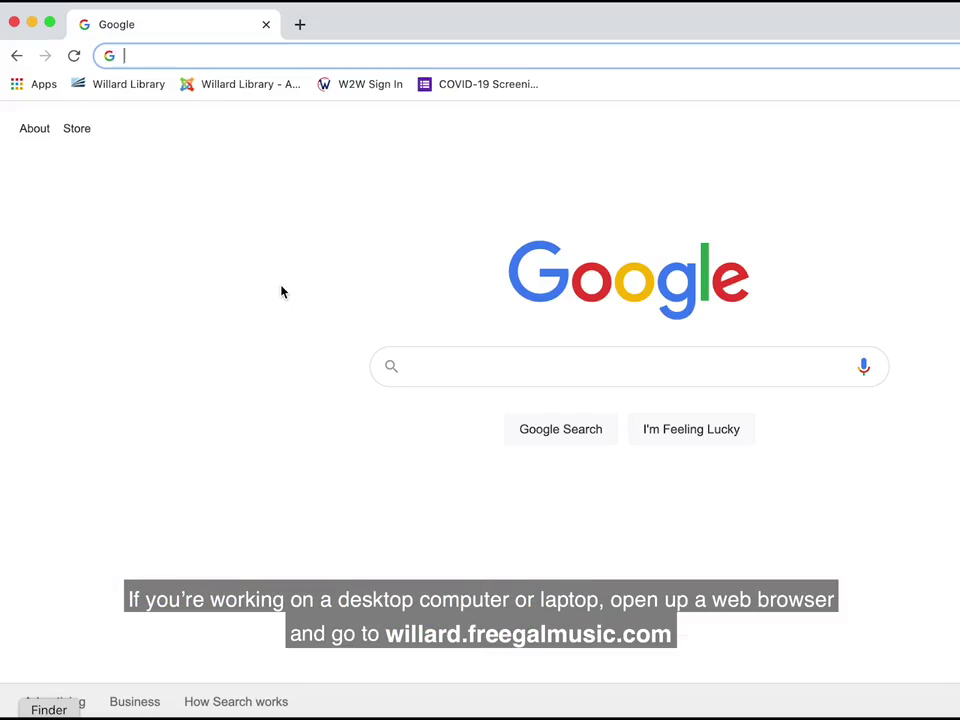
- Go to willard.freegalmusic.com in Chrome, correcting the typo in the address
{"action": "type", "text": "willard."}
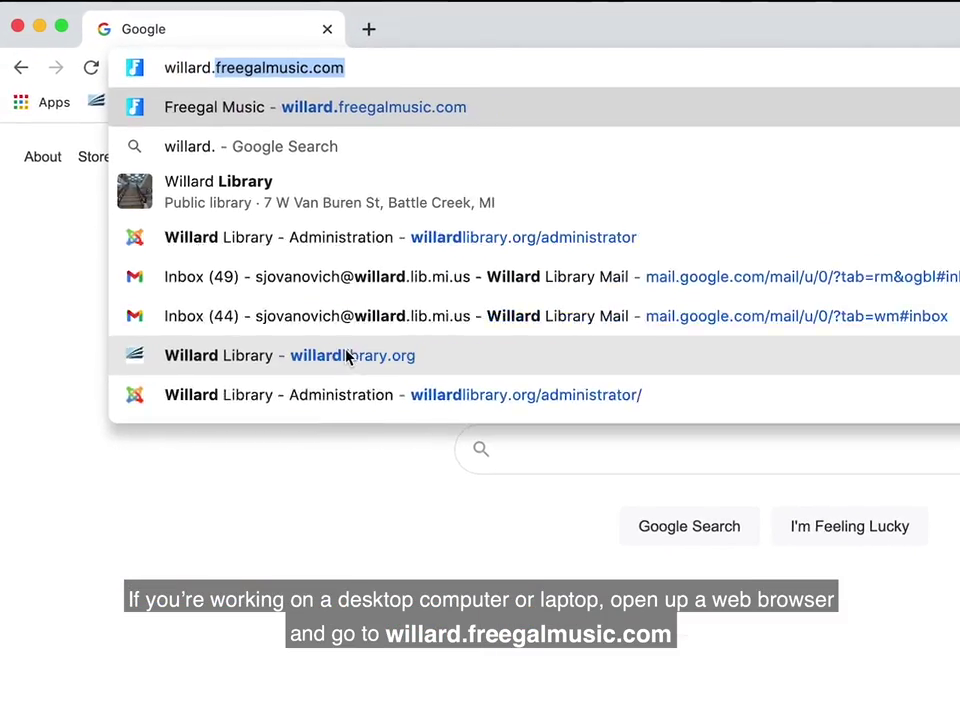
{"action": "type", "text": "freegalmusic.c"}
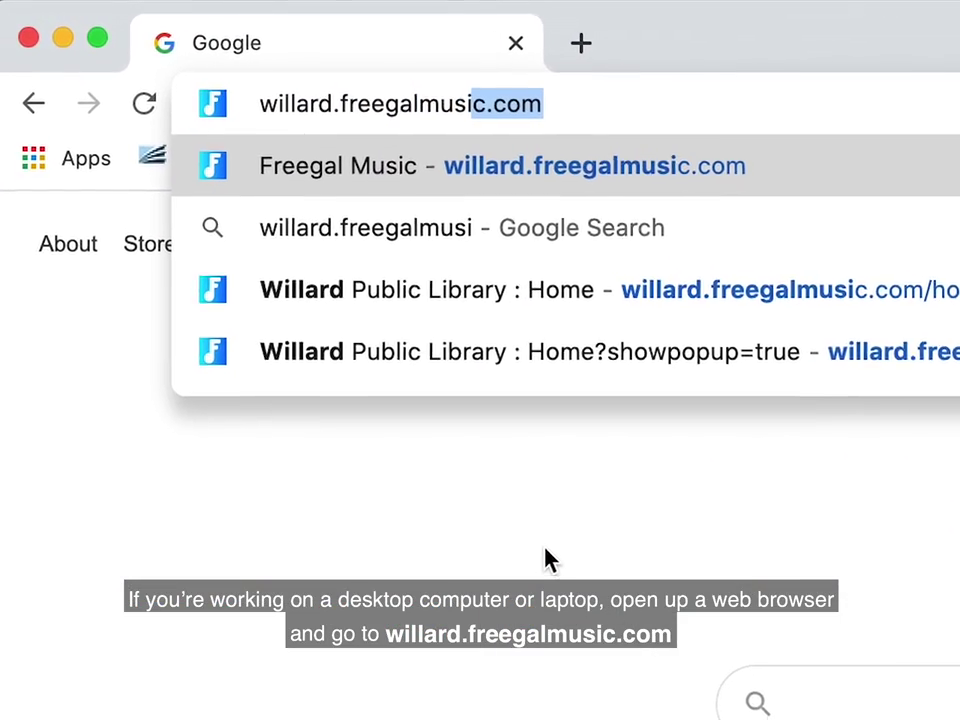
{"action": "type", "text": "om"}
{"action": "key", "text": "BackSpace"}
{"action": "key", "text": "BackSpace"}
{"action": "type", "text": "com"}
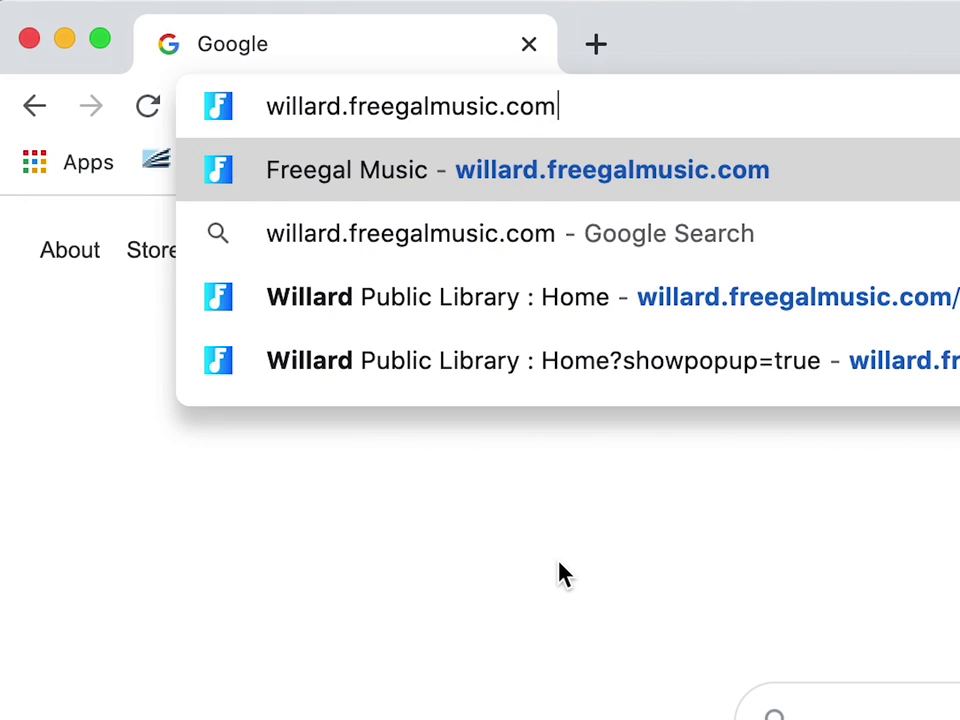
{"action": "key", "text": "Return"}
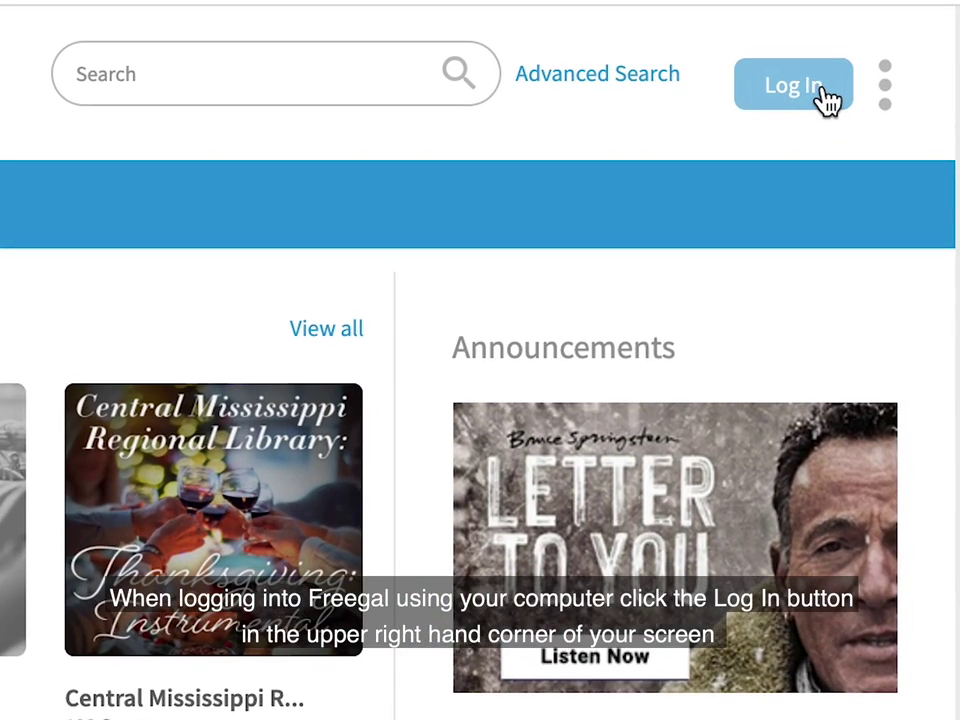
- Log in to the Willard Freegal site with the library card number and saved PIN
{"action": "left_click", "coordinate": [838, 120]}
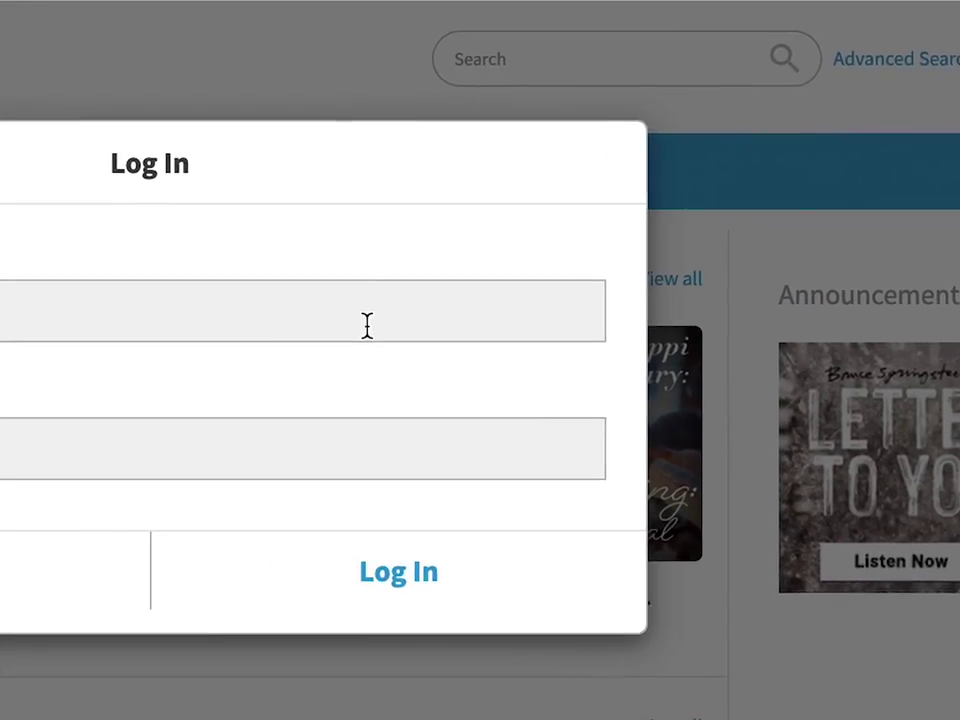
{"action": "left_click", "coordinate": [367, 325]}
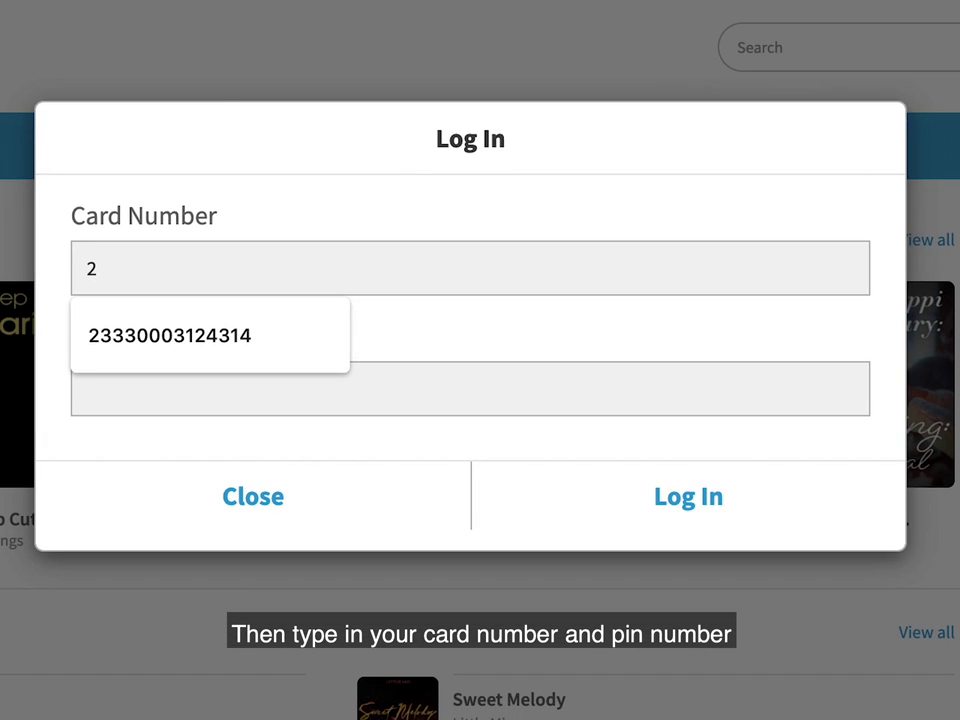
{"action": "key", "text": "Down"}
{"action": "key", "text": "Return"}
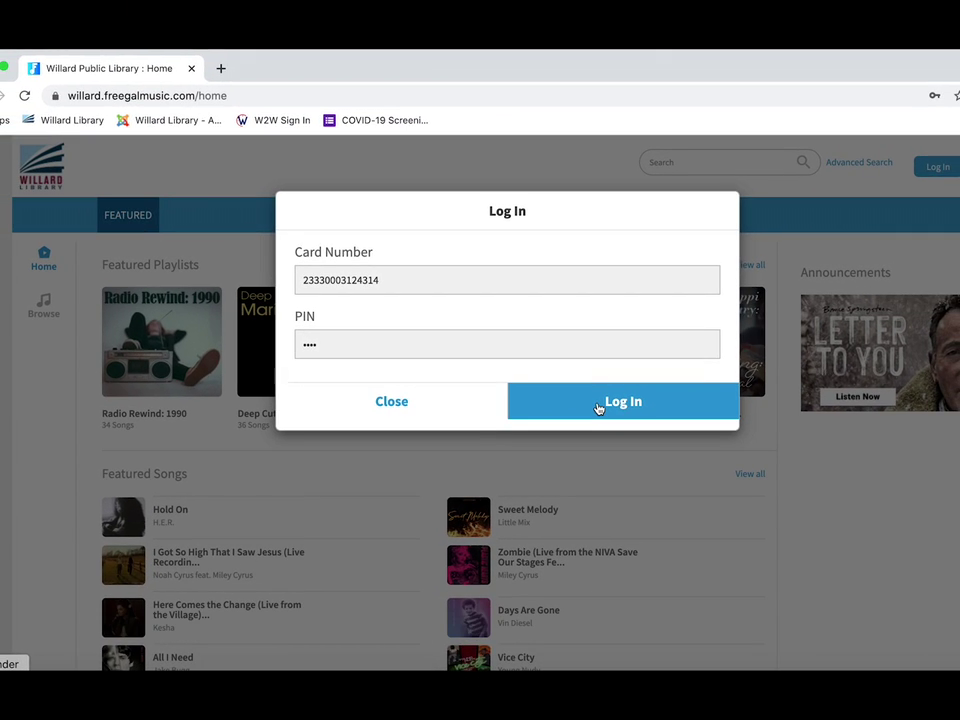
{"action": "left_click", "coordinate": [598, 405]}
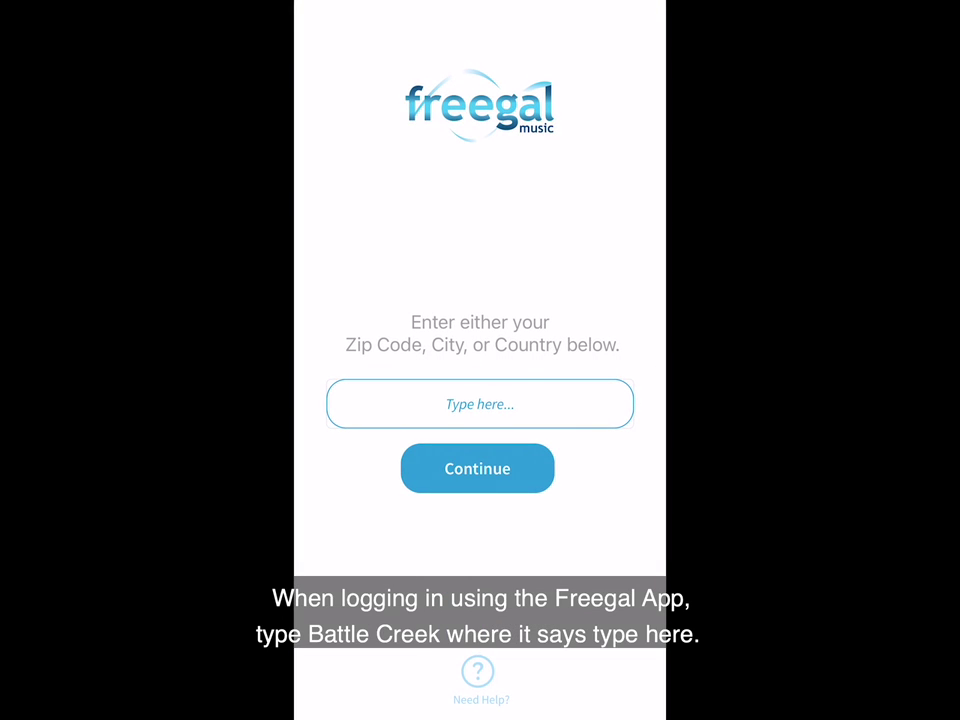
- Search the app's library finder for 'battle creek' and choose Willard Public Library
{"action": "left_click", "coordinate": [480, 404]}
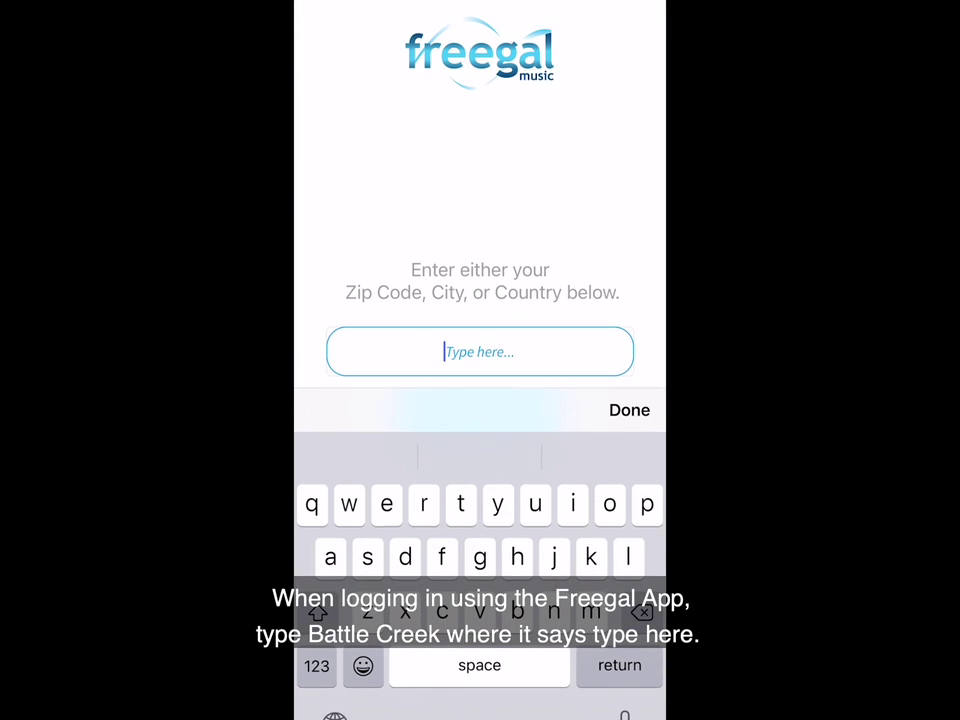
{"action": "type", "text": "battle creek"}
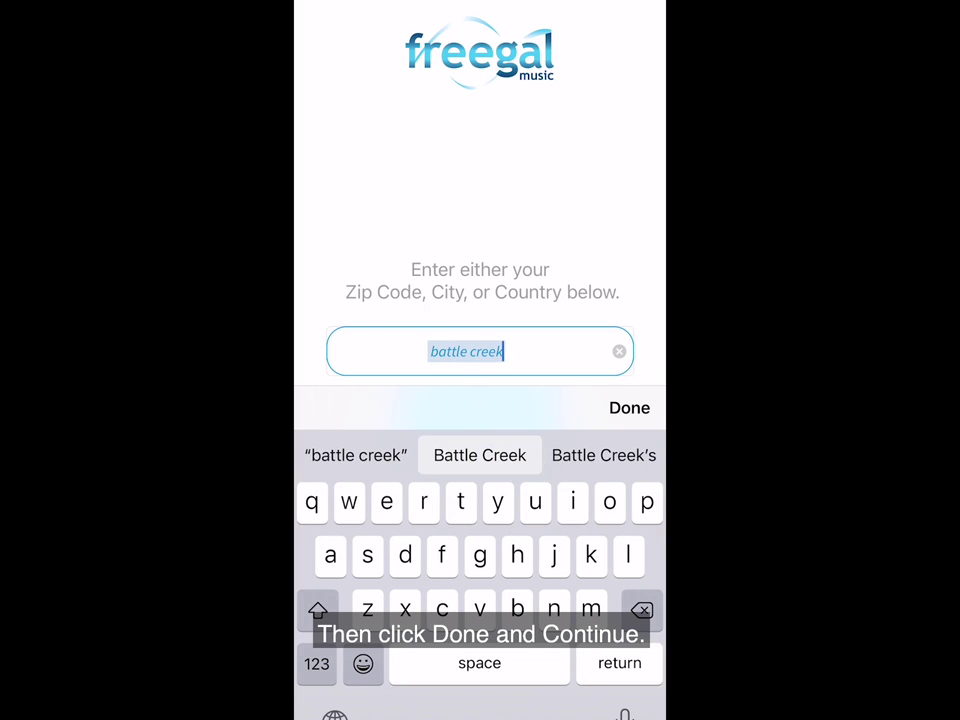
{"action": "left_click", "coordinate": [629, 408]}
{"action": "left_click", "coordinate": [477, 468]}
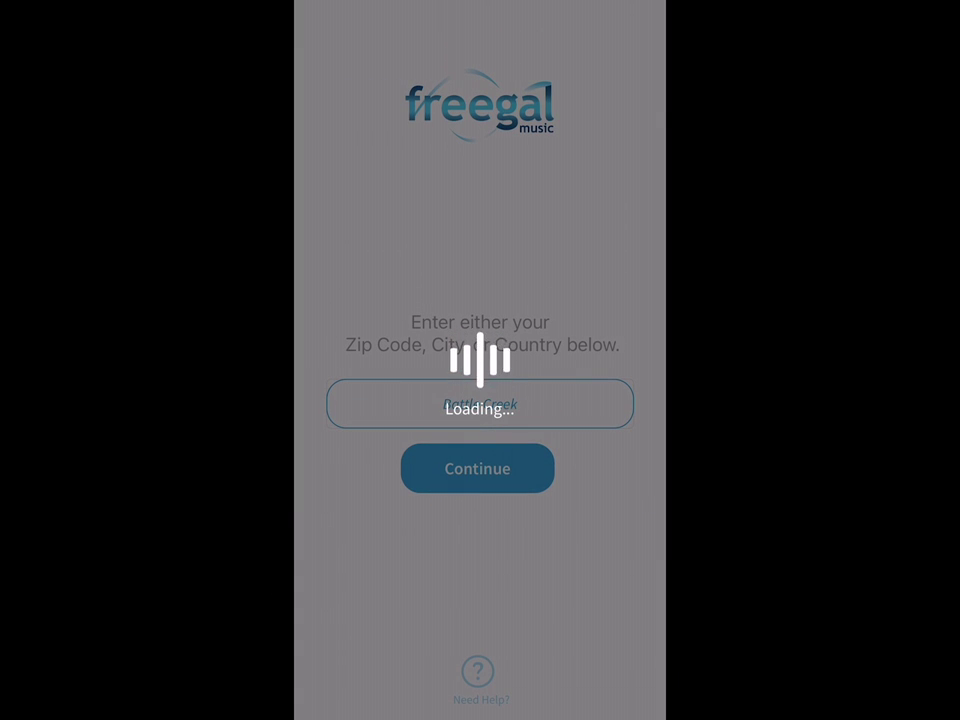
{"action": "scroll", "coordinate": [480, 455], "scroll_direction": "down", "scroll_amount": 10}
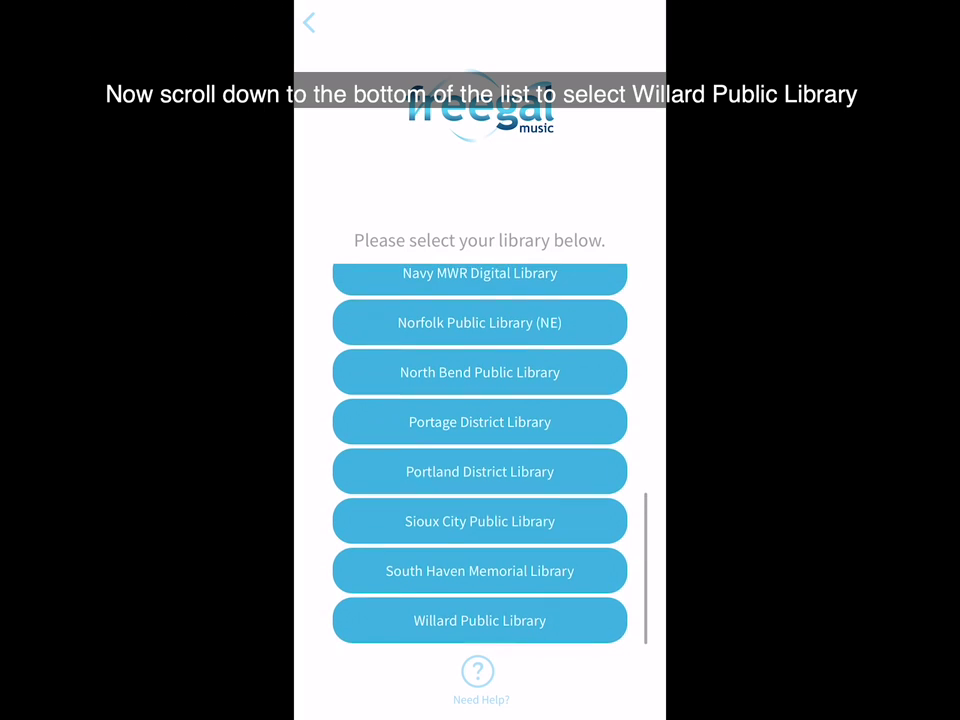
{"action": "left_click", "coordinate": [480, 620]}
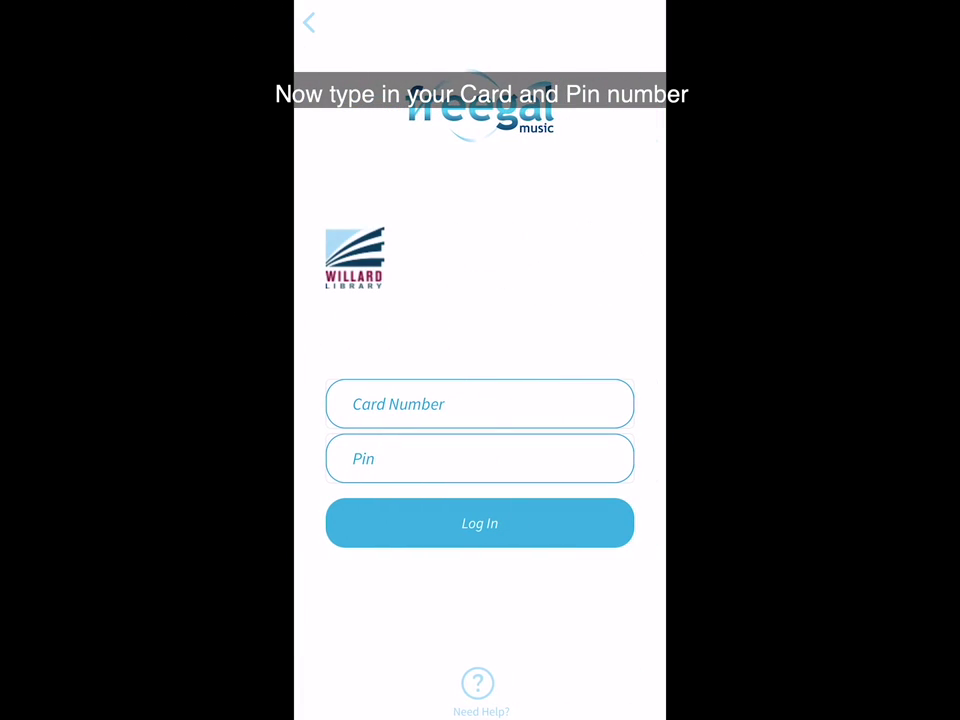
- Autofill the saved library card number and PIN, then log in to the app
{"action": "left_click", "coordinate": [480, 404]}
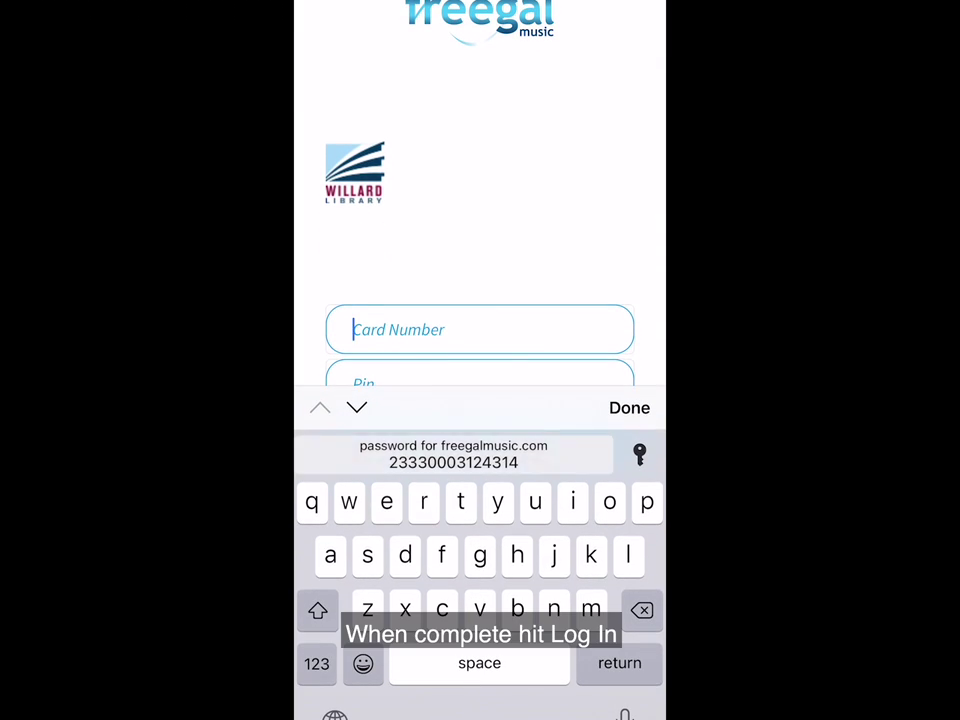
{"action": "left_click", "coordinate": [452, 452]}
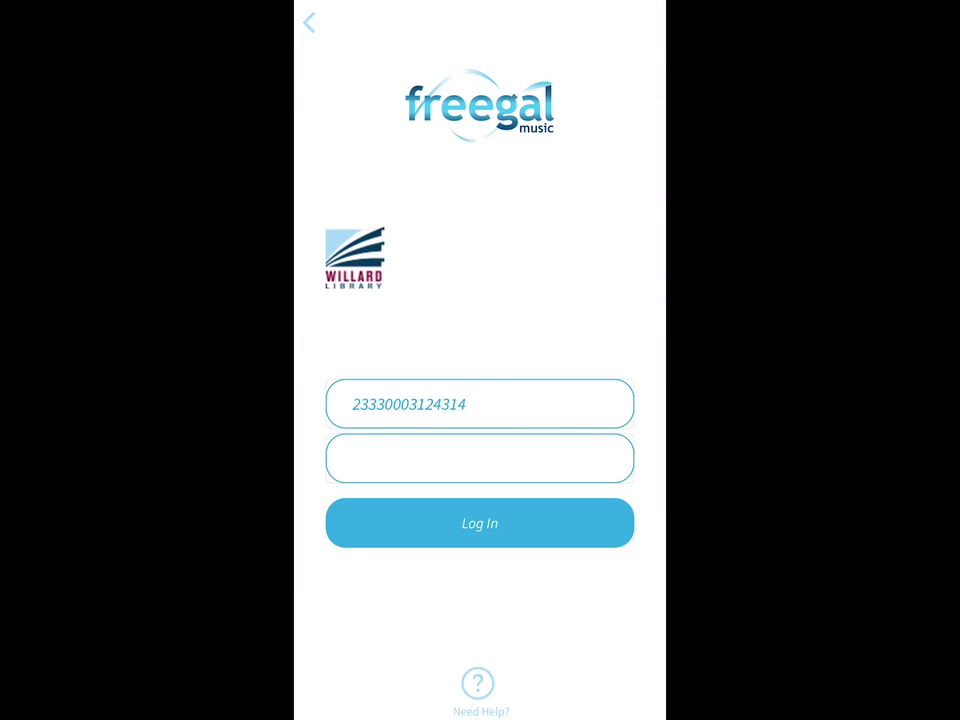
{"action": "left_click", "coordinate": [480, 523]}
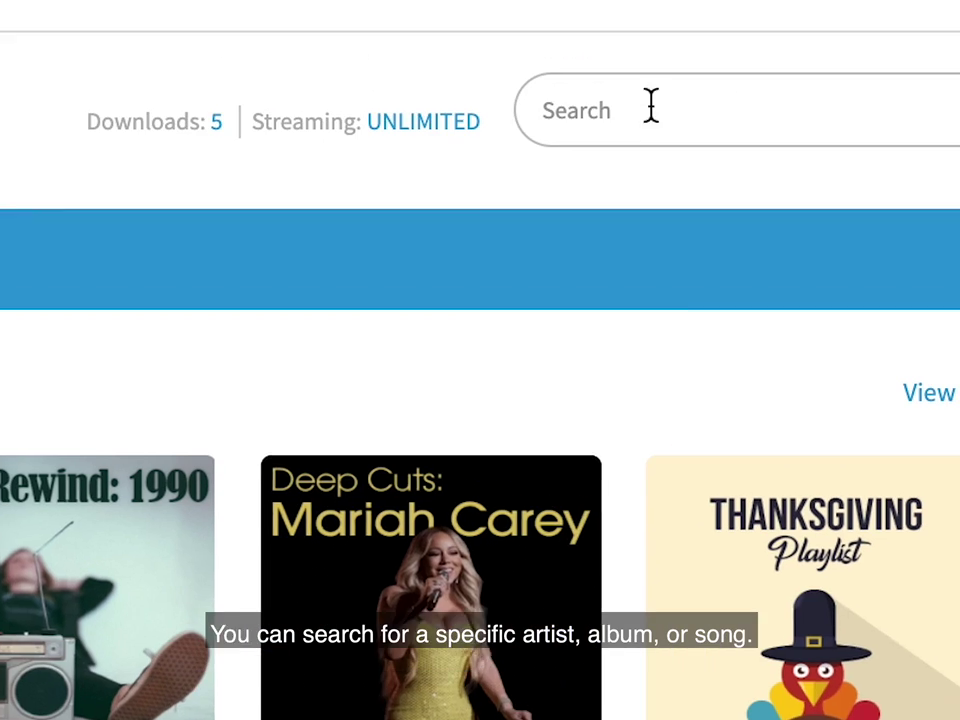
- Open the Browse/Trending collection on both the website and the phone app
{"action": "left_click", "coordinate": [649, 105]}
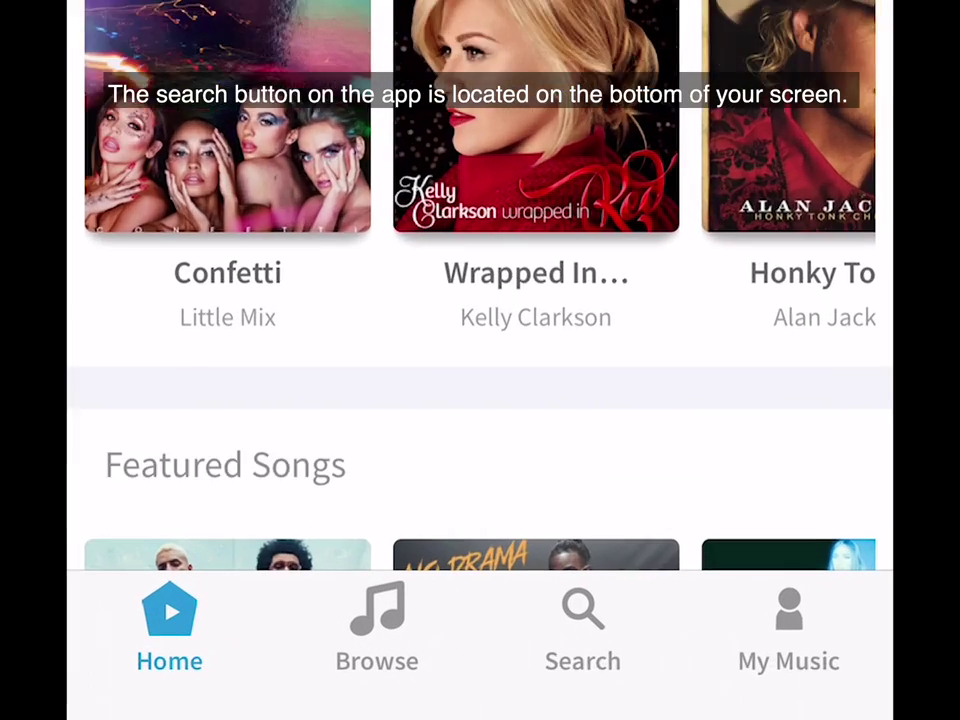
{"action": "left_click", "coordinate": [525, 690]}
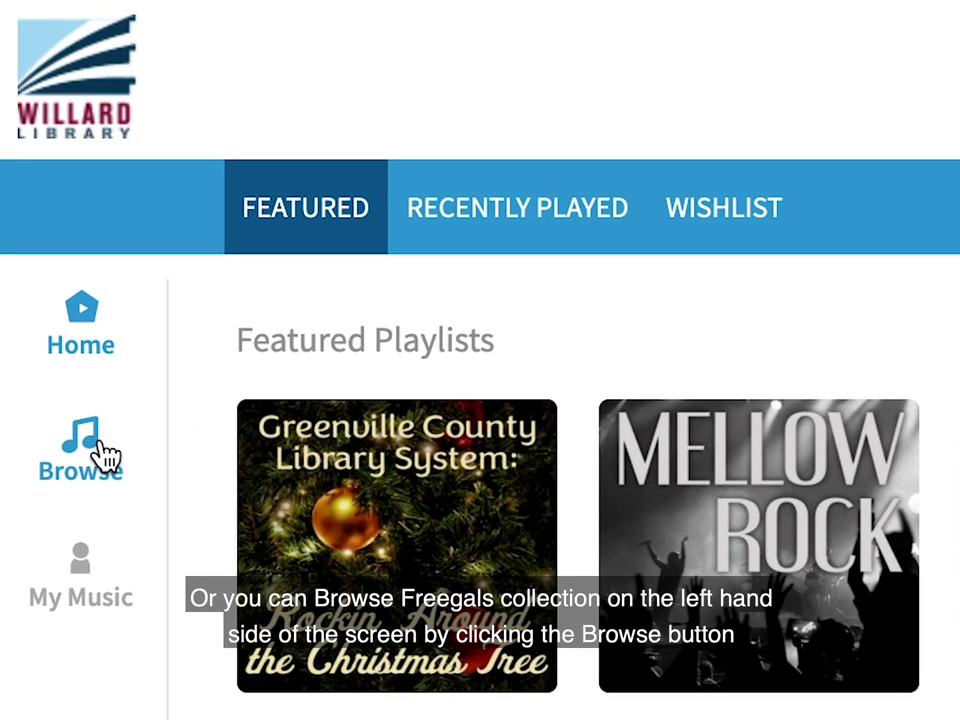
{"action": "left_click", "coordinate": [104, 455]}
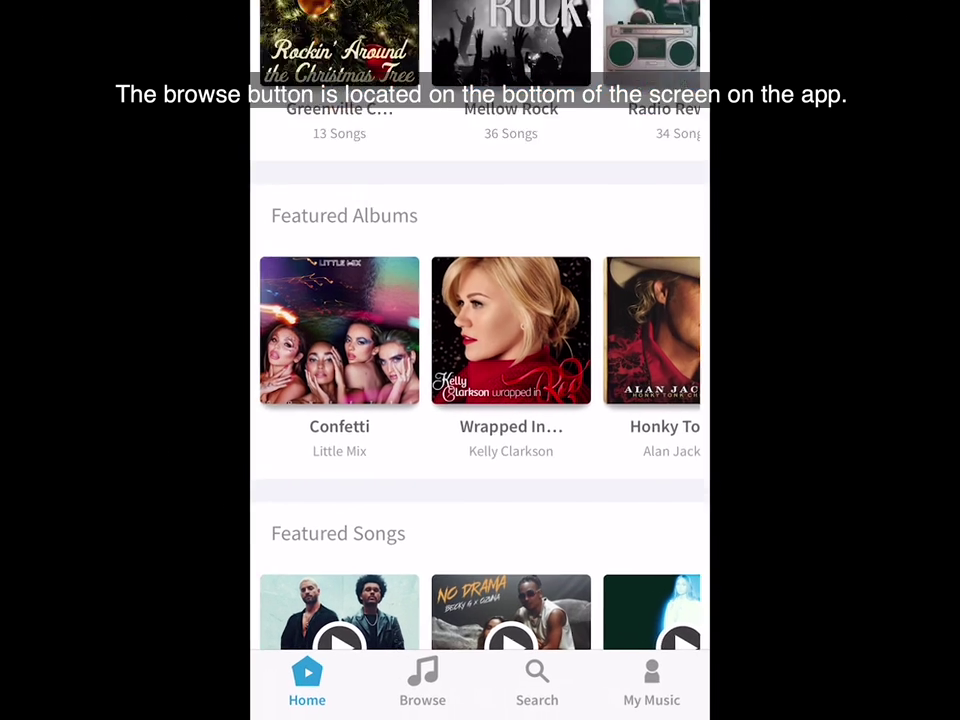
{"action": "left_click", "coordinate": [434, 690]}
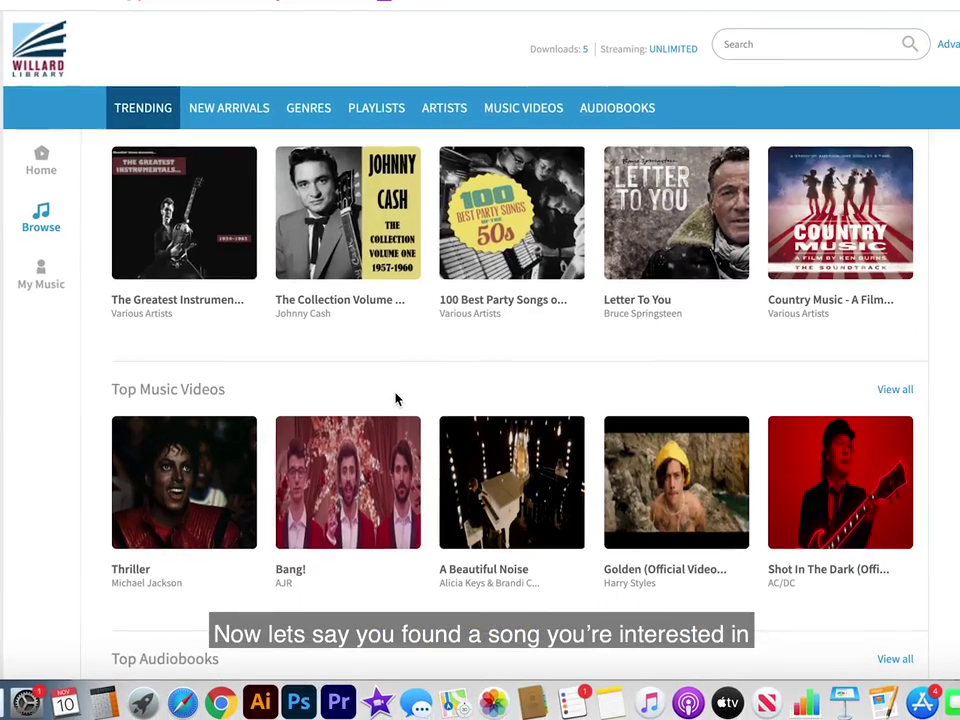
- Scroll to Top Playlists on the Browse page and open Era's End: 2009-2019
{"action": "scroll", "coordinate": [397, 399], "scroll_direction": "up", "scroll_amount": 10}
{"action": "scroll", "coordinate": [423, 408], "scroll_direction": "down", "scroll_amount": 3}
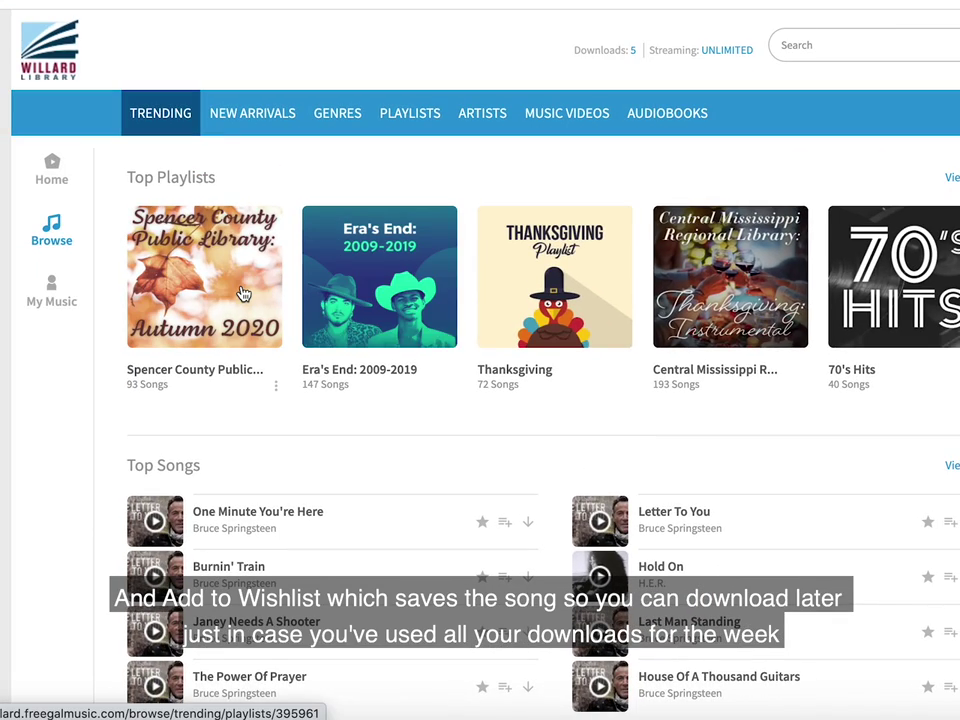
{"action": "left_click", "coordinate": [330, 290]}
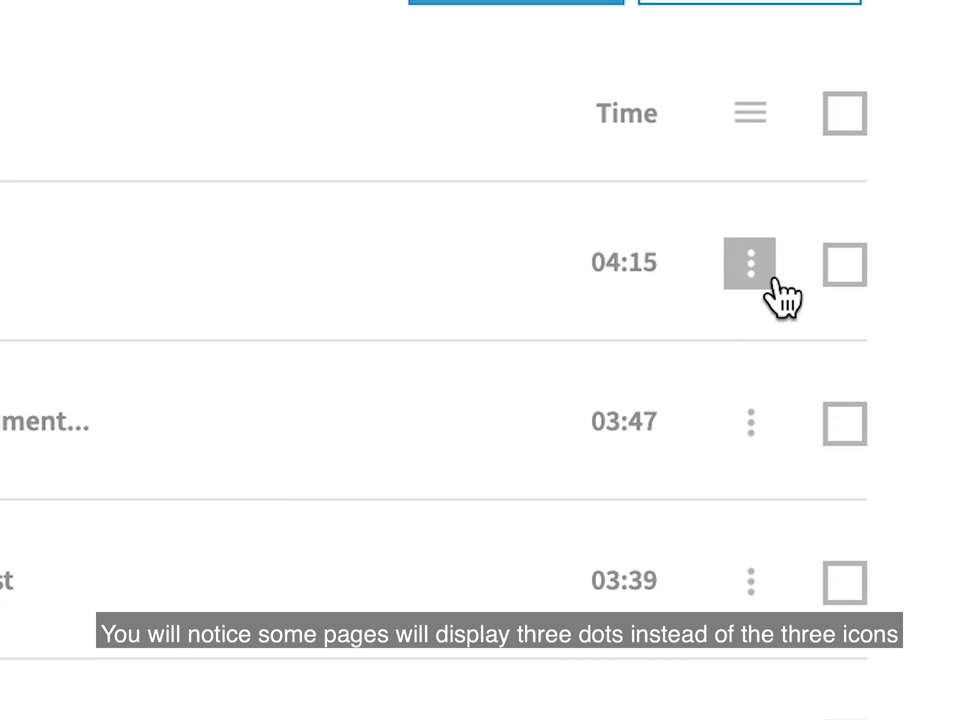
{"action": "left_click", "coordinate": [752, 265]}
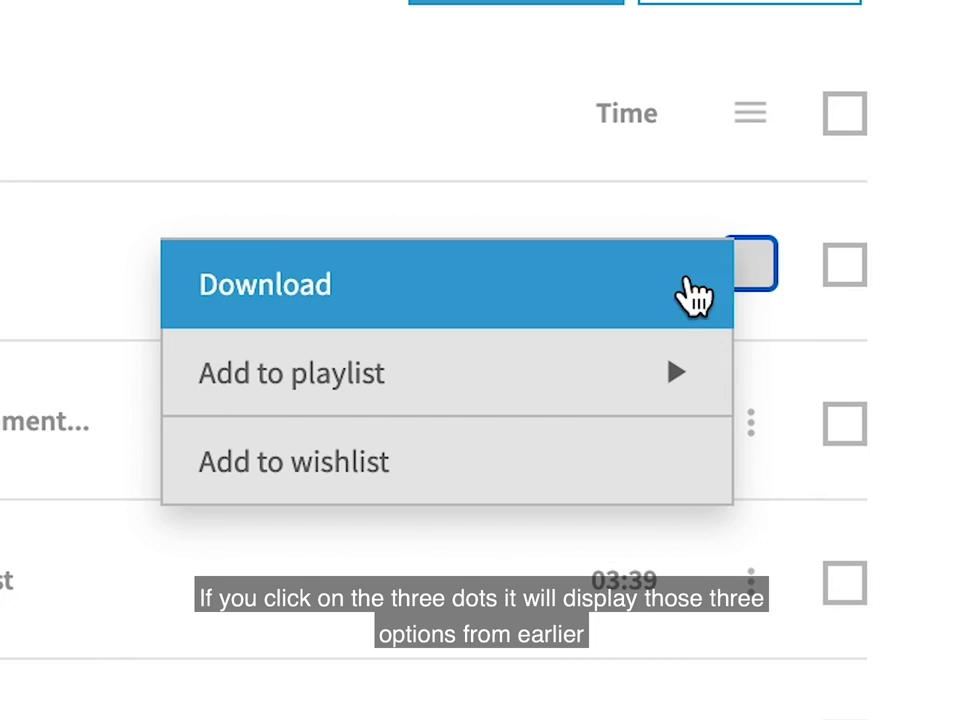
{"action": "mouse_move", "coordinate": [671, 379]}
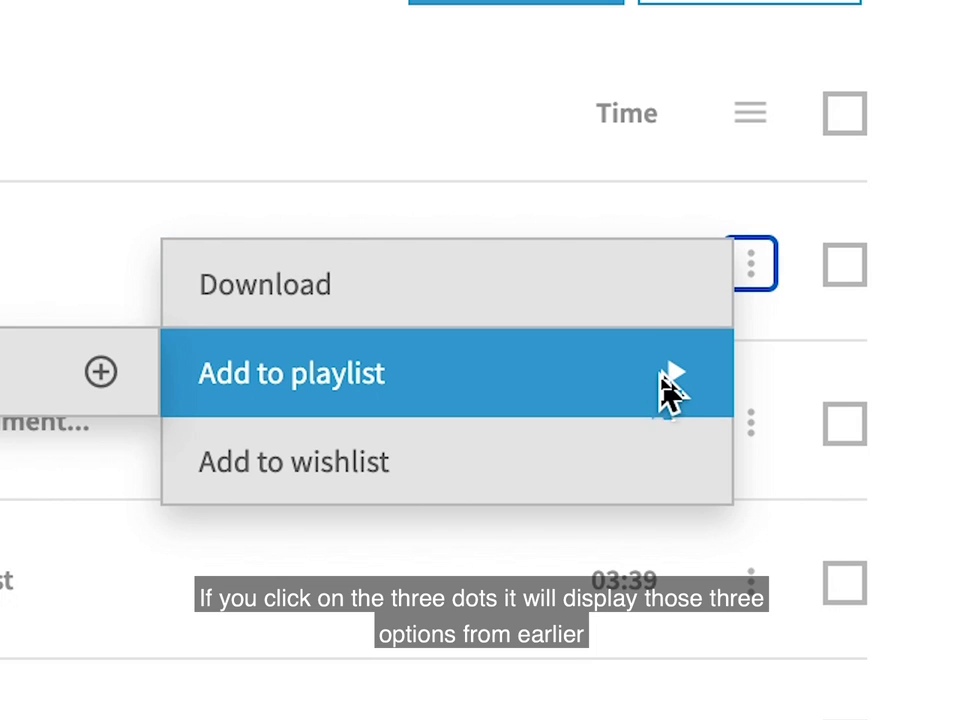
{"action": "left_click", "coordinate": [661, 488]}
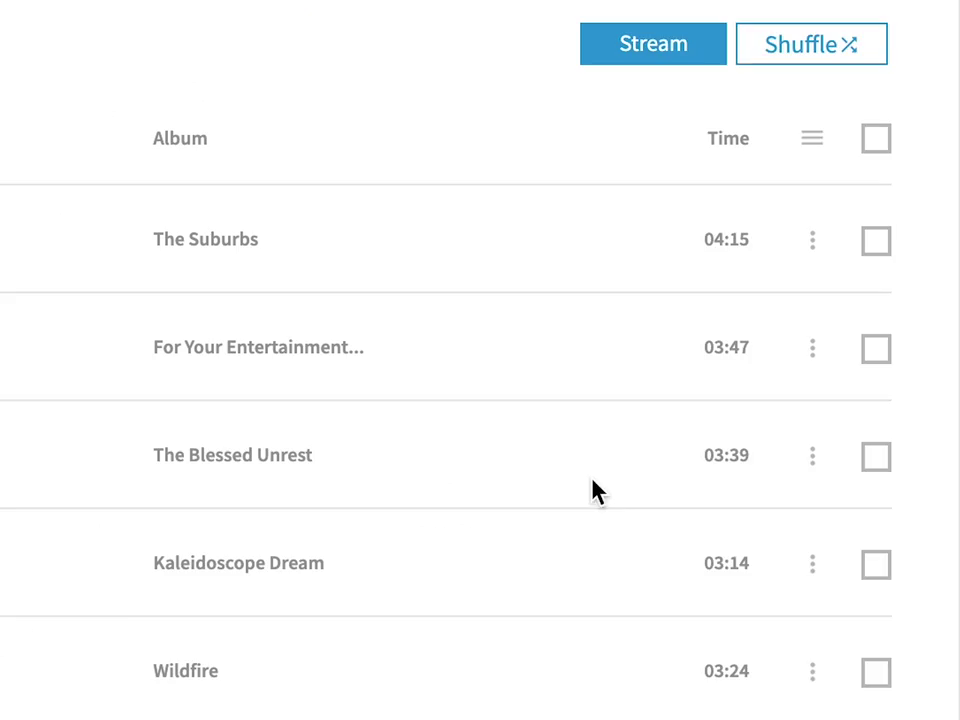
- Add the 03:47 song to a new playlist 'My Playlist' with description 'Rock'
{"action": "left_click", "coordinate": [798, 348]}
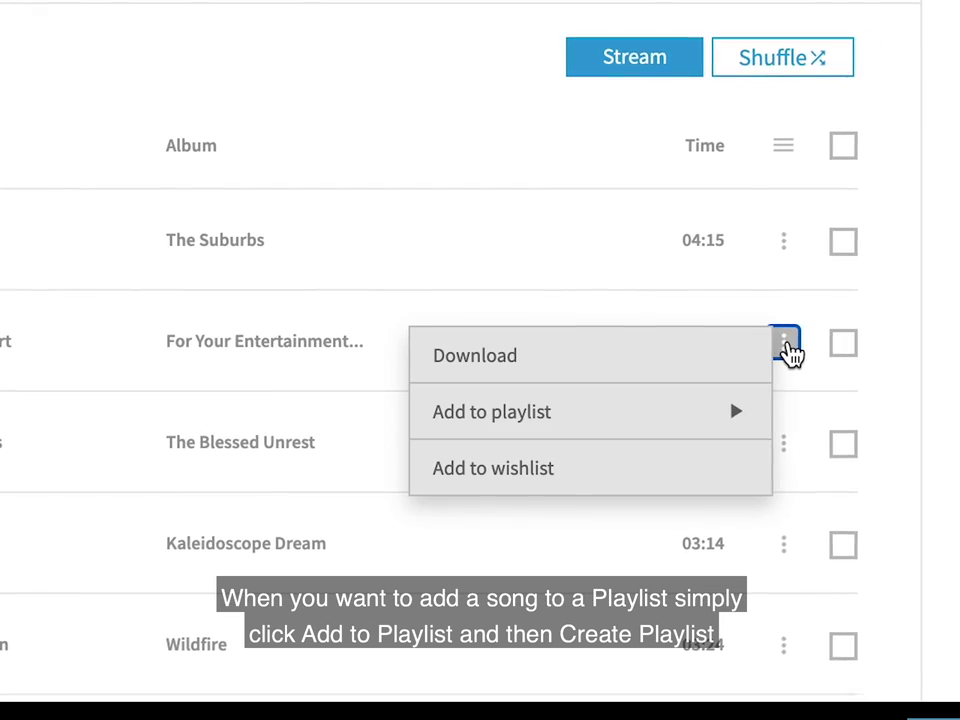
{"action": "mouse_move", "coordinate": [704, 422]}
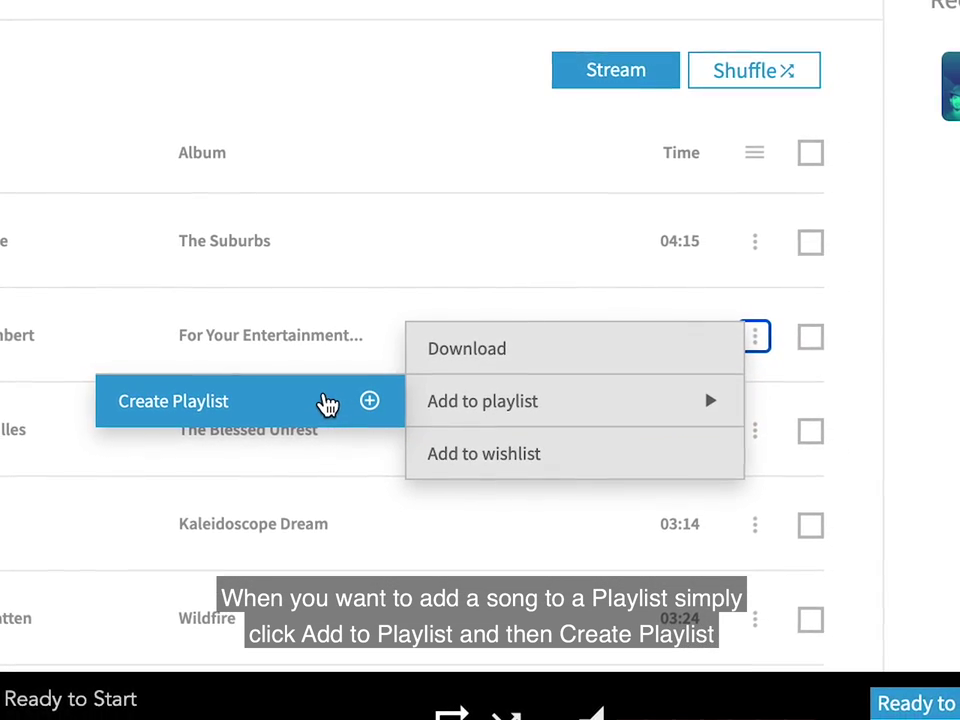
{"action": "left_click", "coordinate": [324, 404]}
{"action": "left_click", "coordinate": [176, 55]}
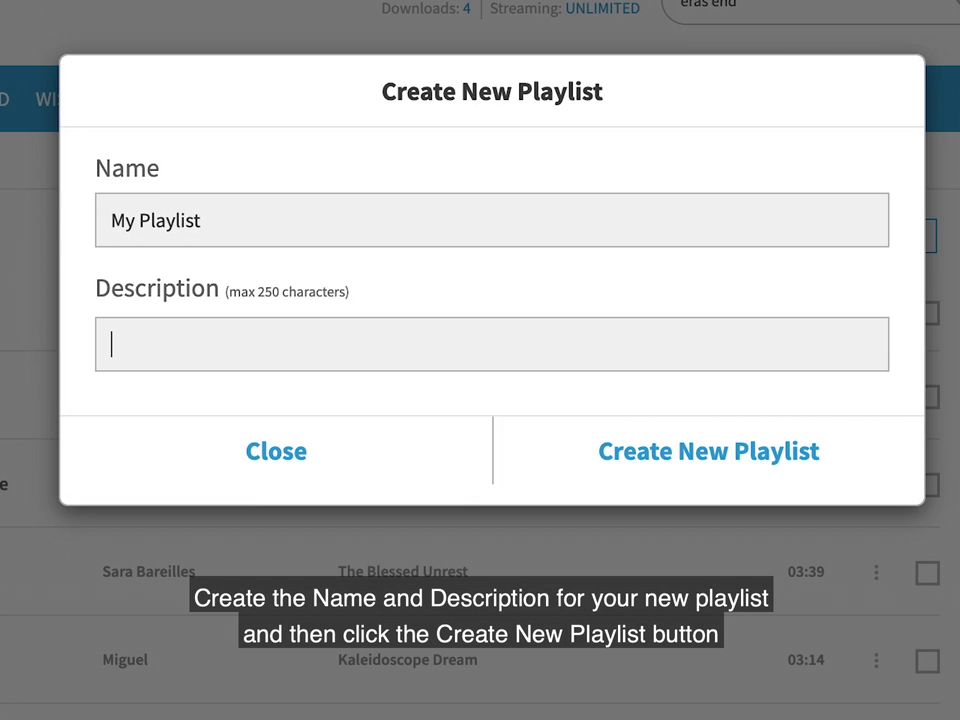
{"action": "key", "text": "Tab"}
{"action": "type", "text": "Rock"}
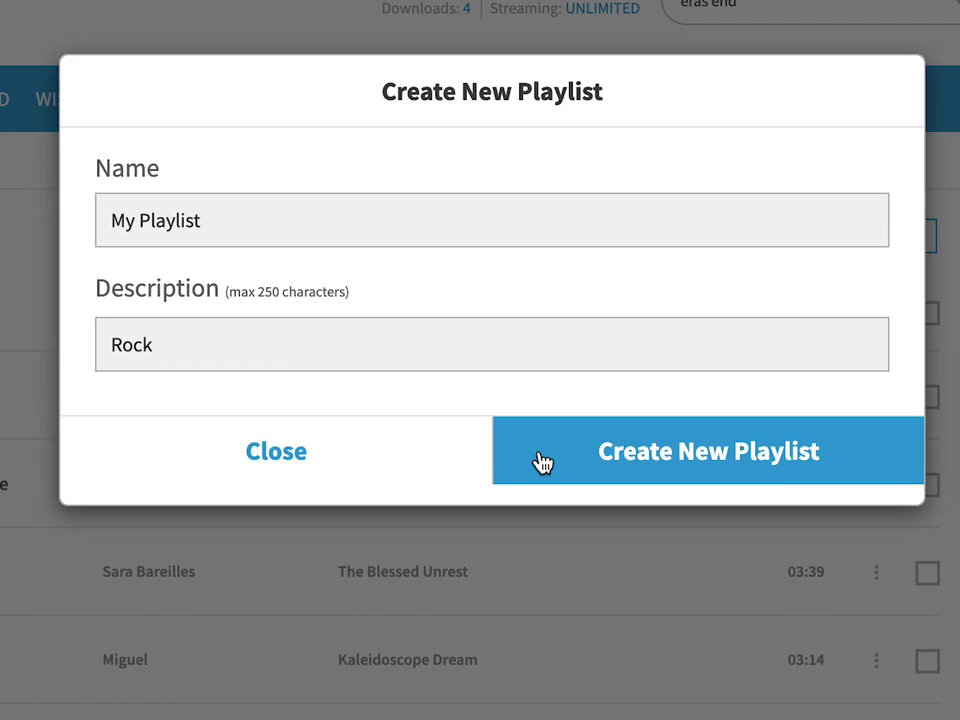
{"action": "left_click", "coordinate": [541, 461]}
- Download the song from The Suburbs via its options menu
{"action": "scroll", "coordinate": [836, 424], "scroll_direction": "down", "scroll_amount": 2}
{"action": "left_click", "coordinate": [863, 253]}
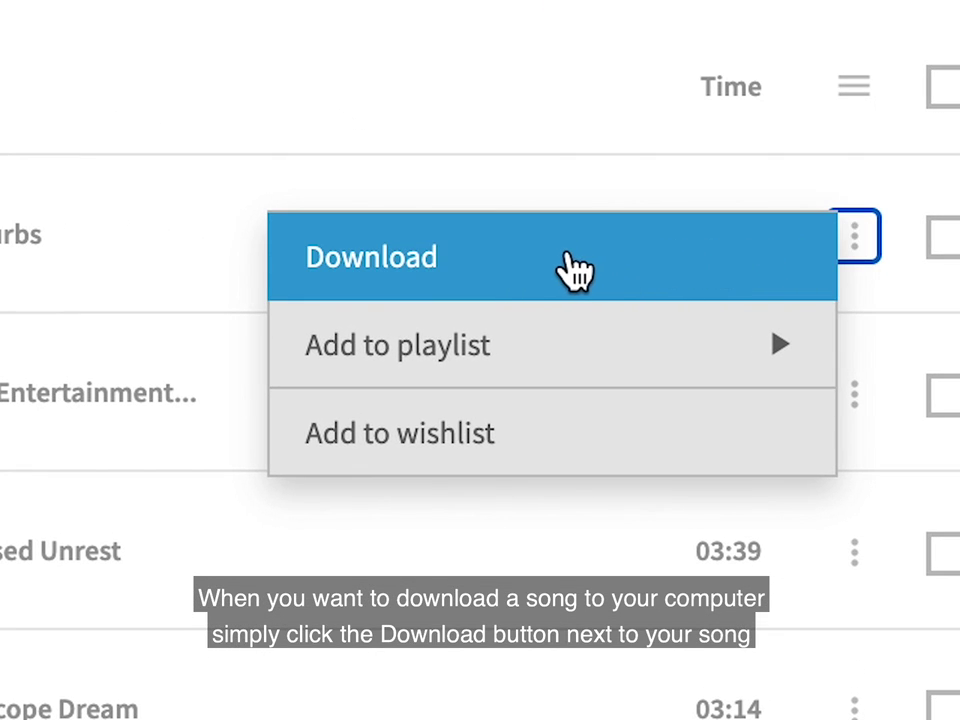
{"action": "left_click", "coordinate": [515, 262]}
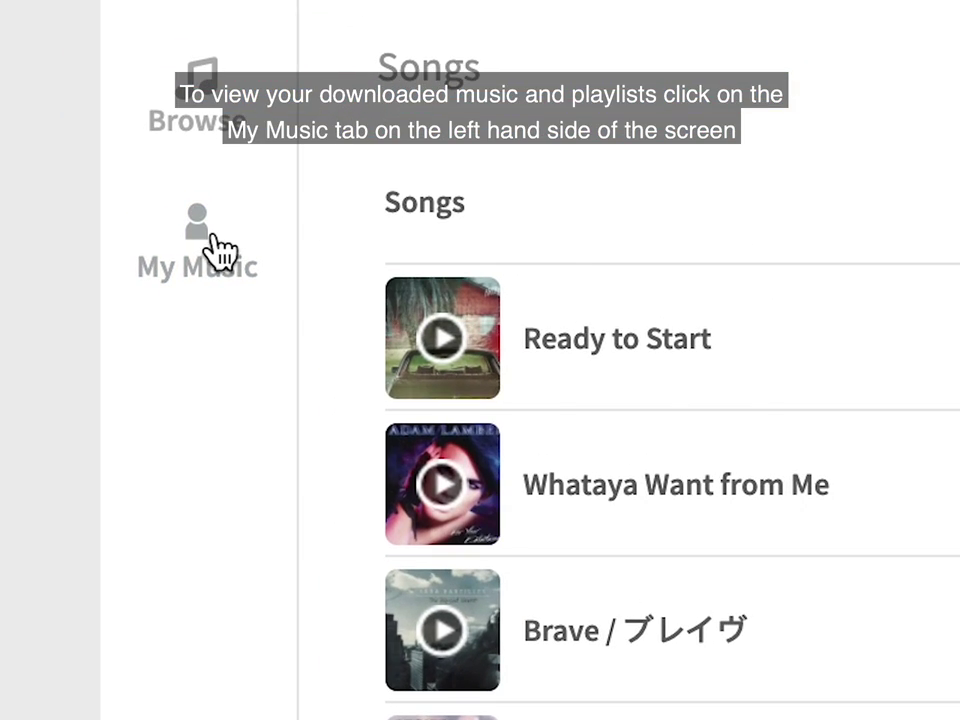
- Check My Music's downloads, playlists, Music Videos and Audiobooks, then view the empty Wishlist
{"action": "left_click", "coordinate": [206, 230]}
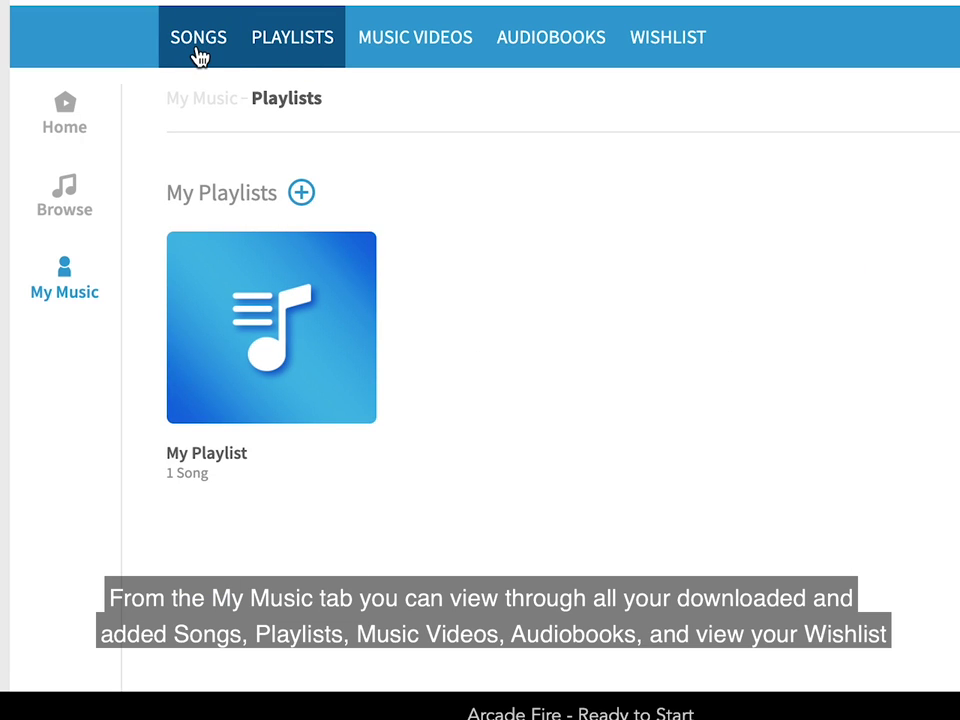
{"action": "left_click", "coordinate": [397, 60]}
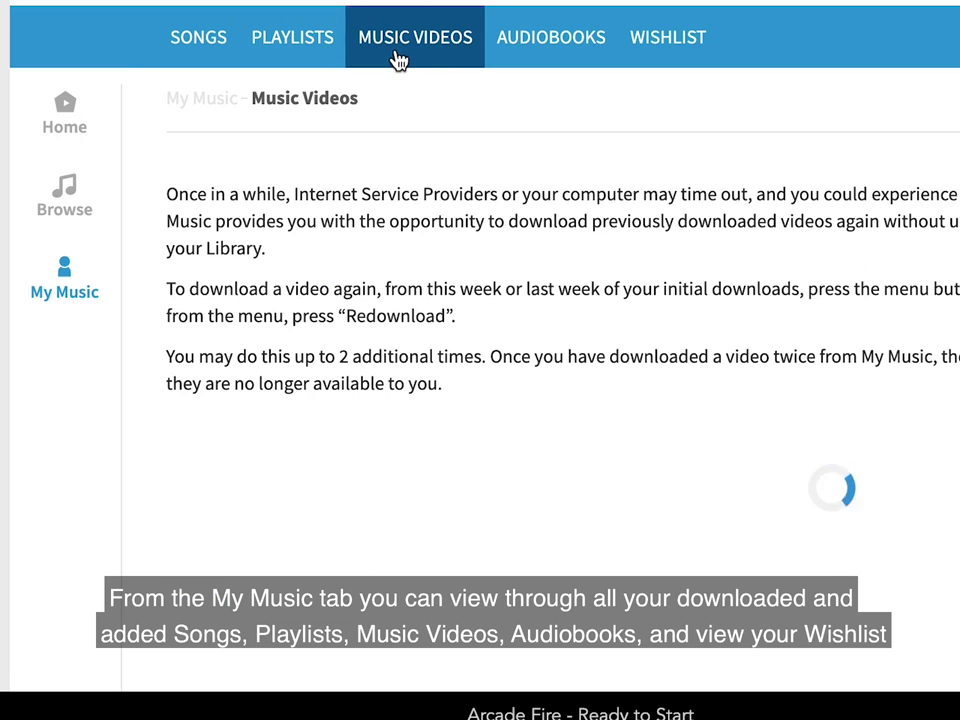
{"action": "left_click", "coordinate": [540, 69]}
{"action": "left_click", "coordinate": [672, 60]}
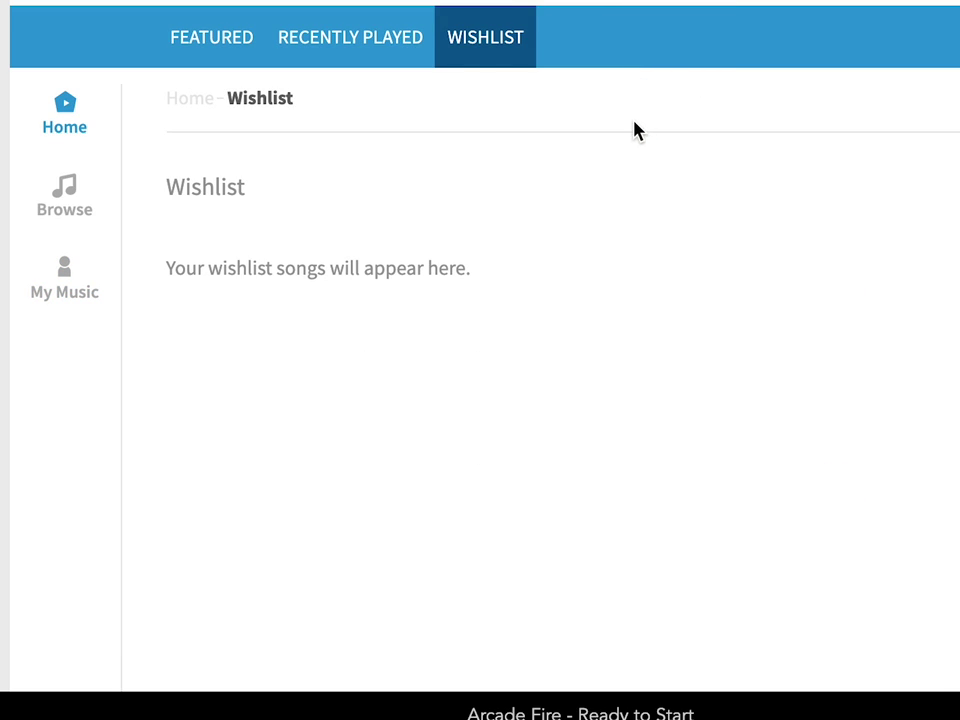